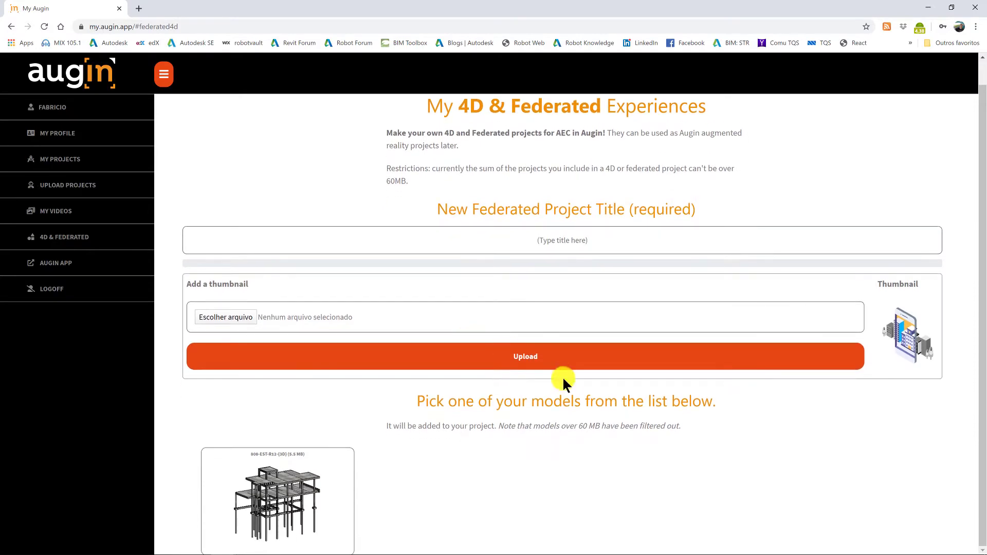
click(574, 237)
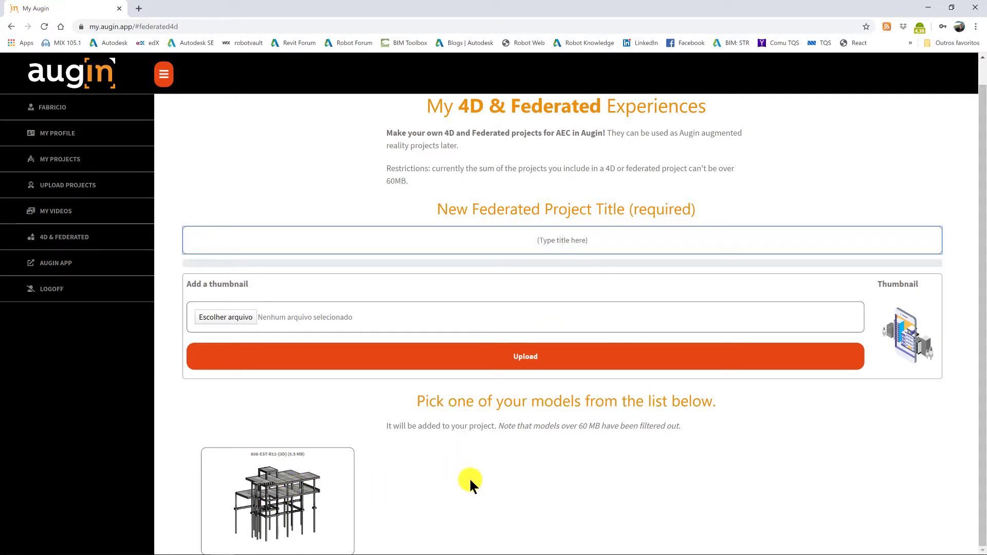
click(536, 488)
click(637, 249)
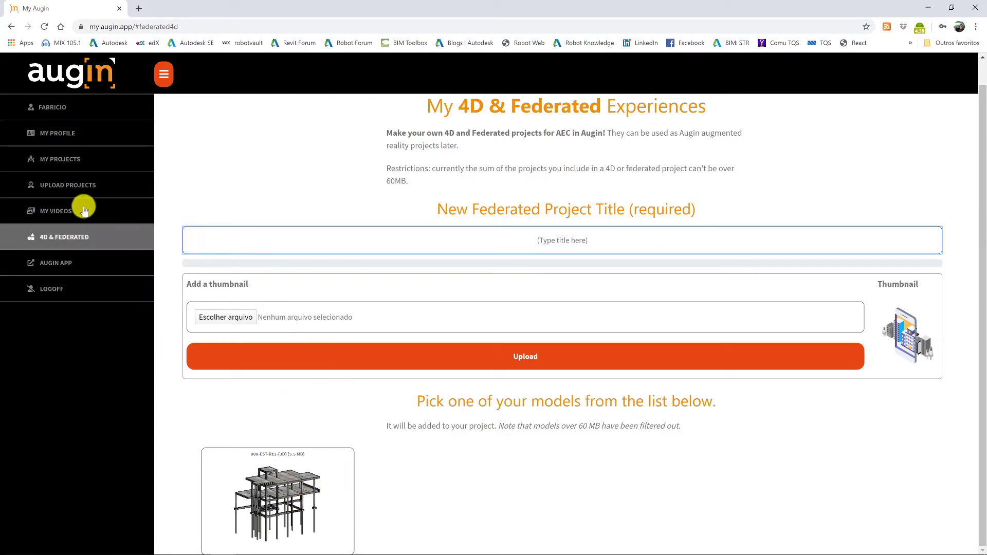
View the list of uploaded projects, and start a new 3D AR project upload with IFC as the format
click(56, 161)
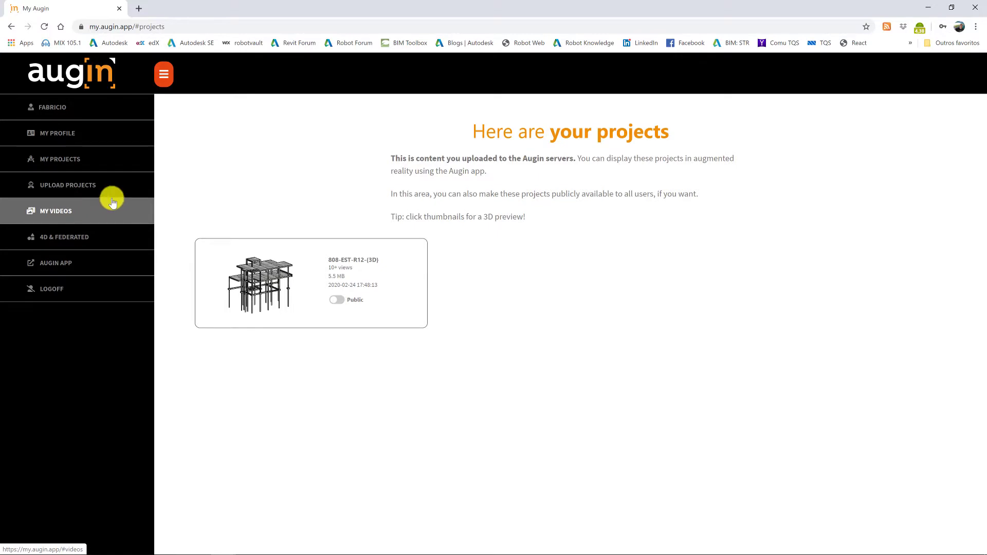
click(82, 187)
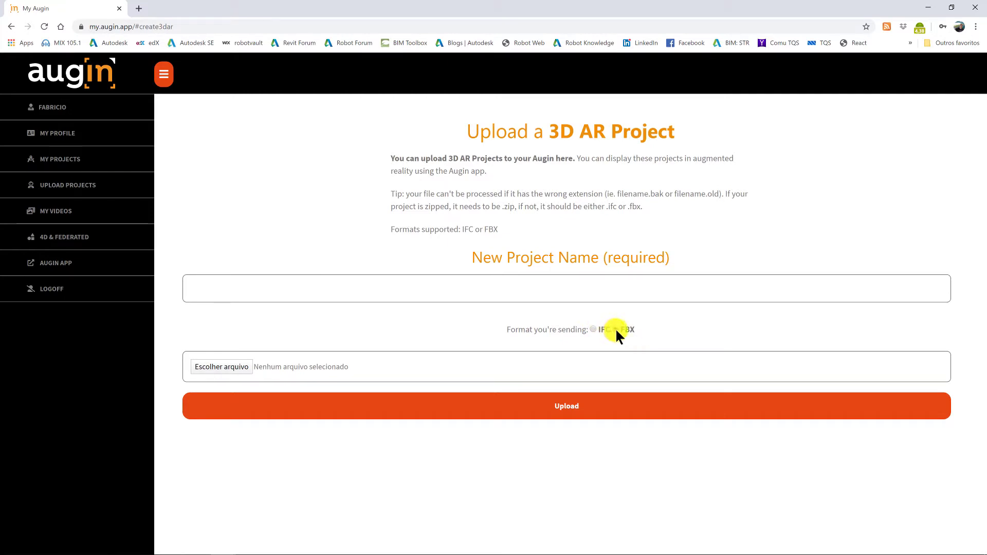
click(569, 289)
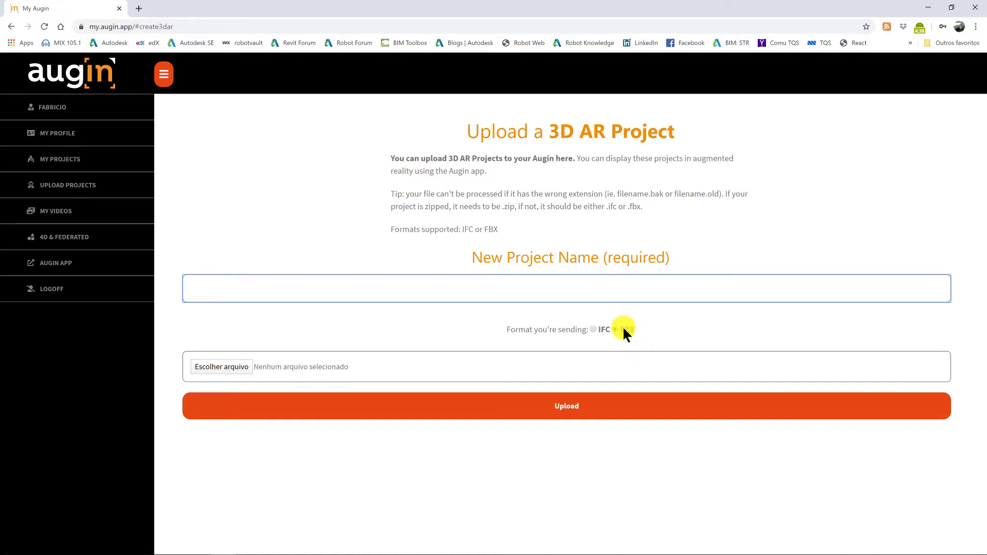
click(596, 329)
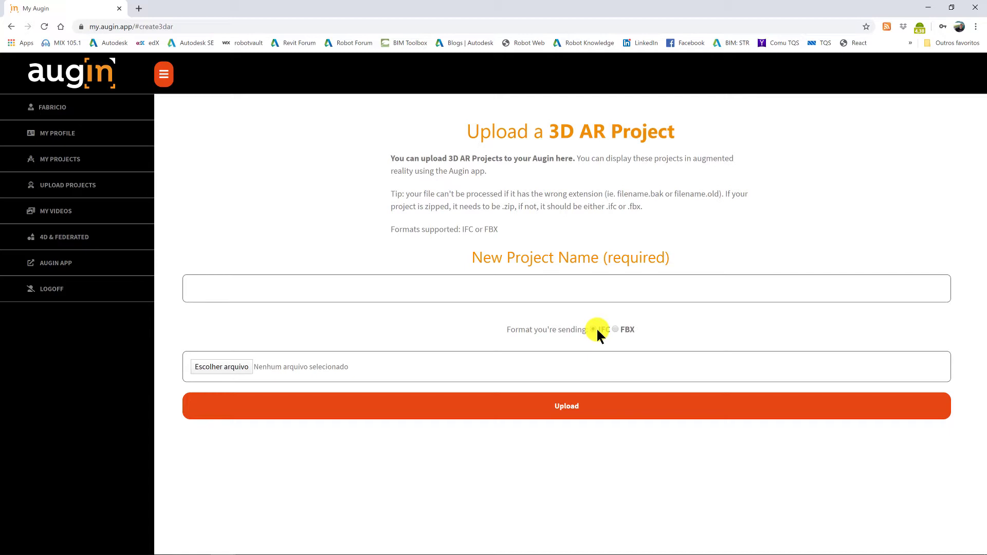
Switch to Revit with the 808-EXE-R13 model and show the Augin add-in's commands
key(alt+Tab)
key(alt+Tab)
key(alt+Tab)
key(alt+Tab)
key(alt+Tab)
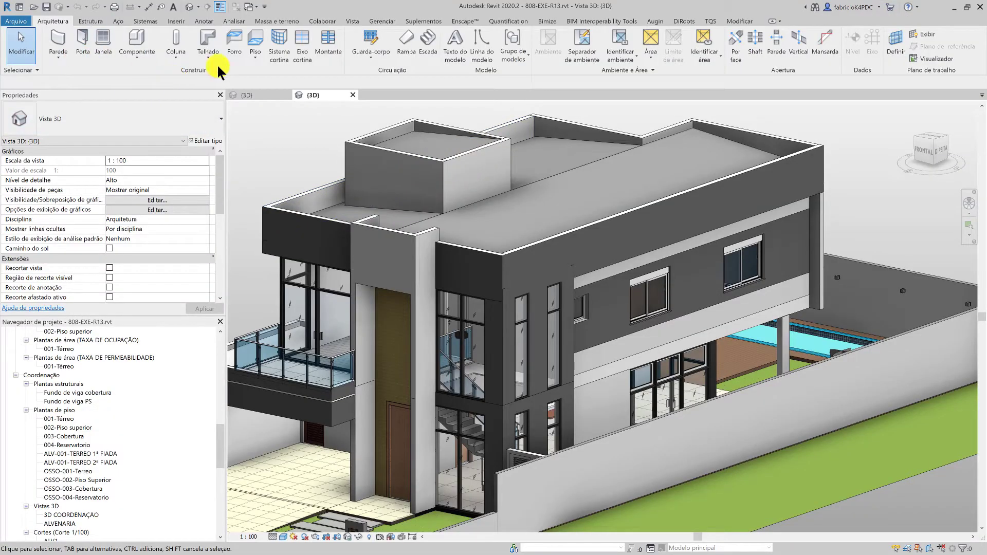
click(655, 22)
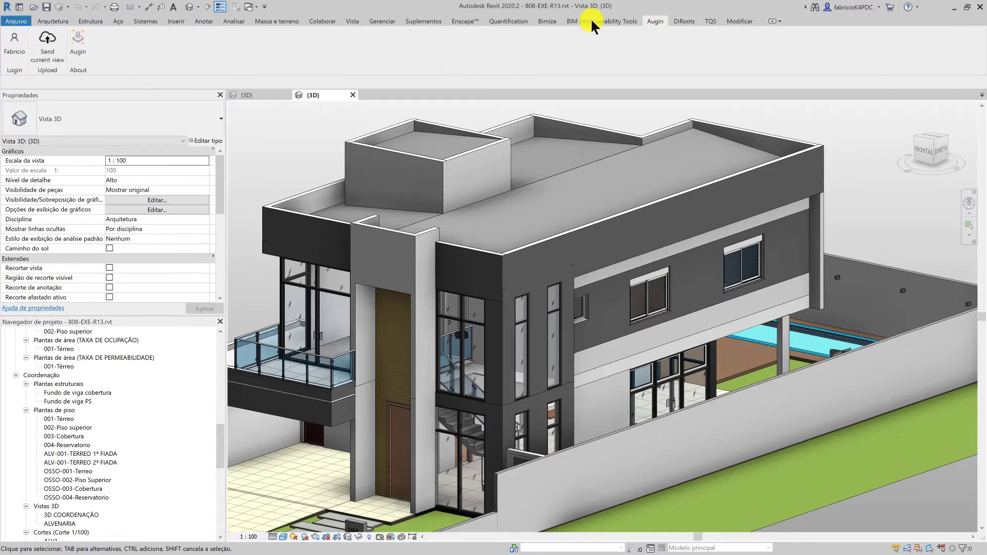
Review the IFC export configuration for the 808-EXE-R13 model in Revit and leave it without exporting
click(21, 18)
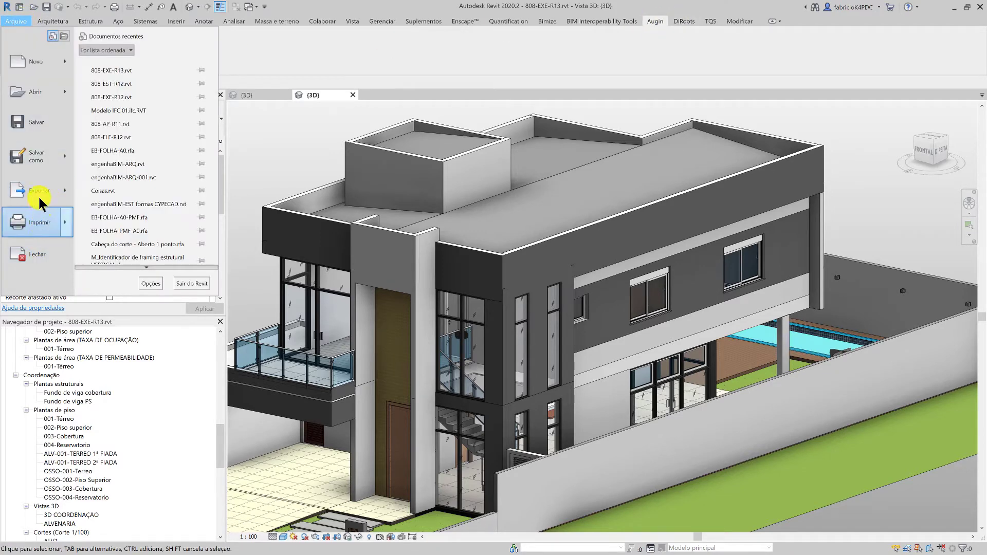
mouse_move(39, 193)
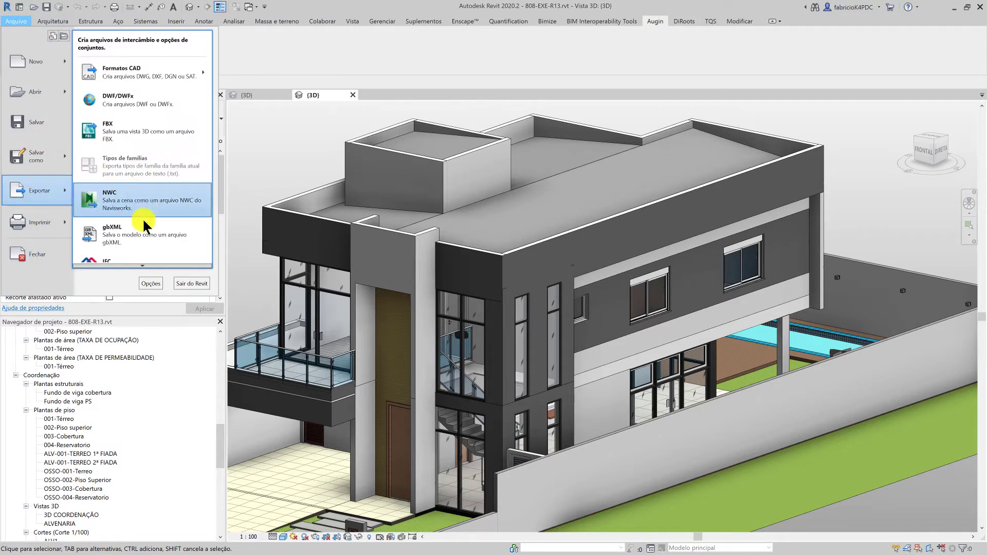
click(131, 257)
click(852, 261)
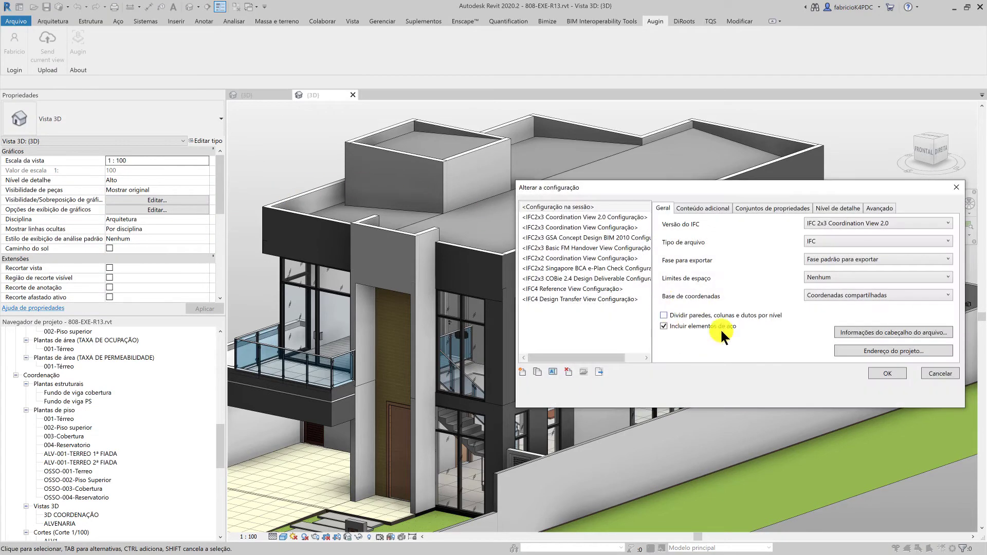
click(934, 373)
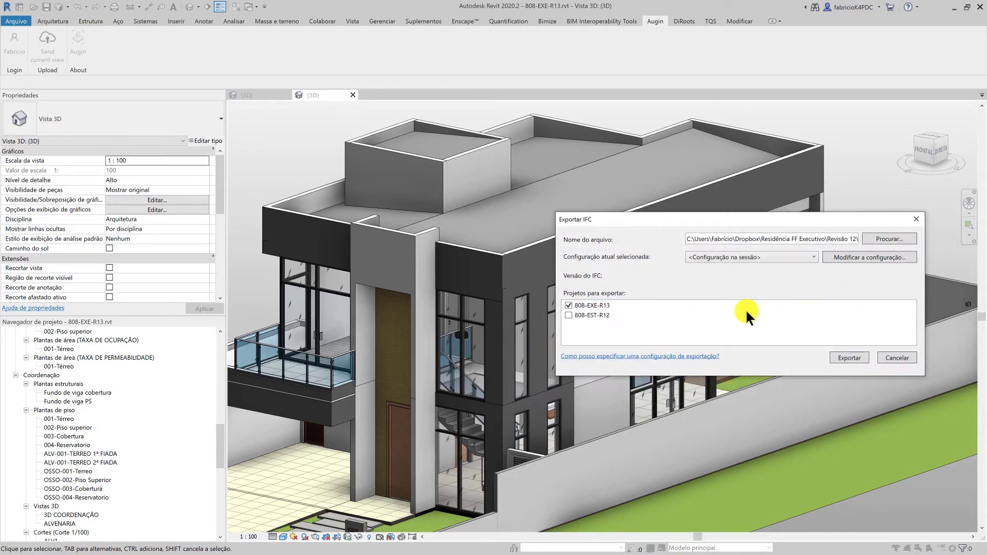
click(896, 357)
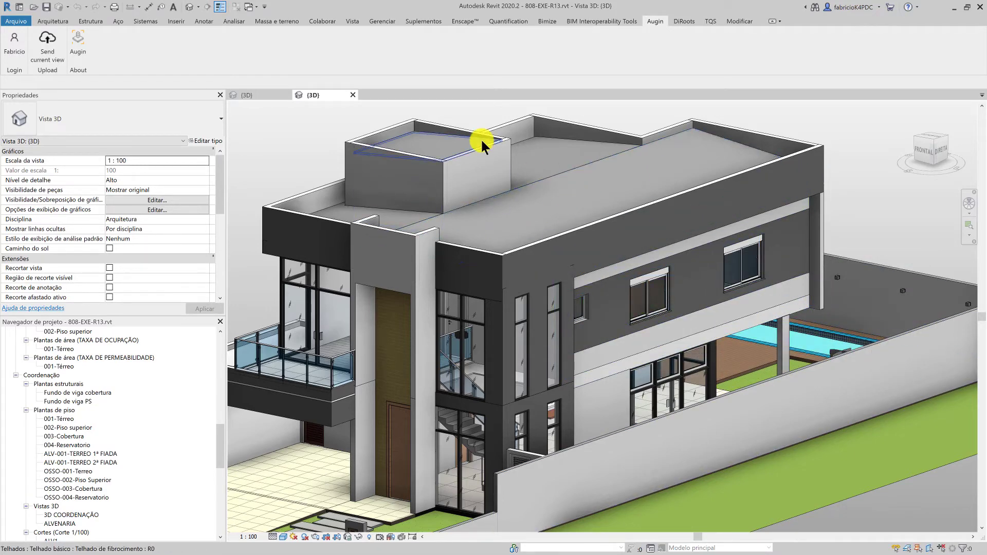
Return to the Augin upload page in Chrome and browse for the model file in Dropbox, Residência FF Executivo, Revisão 12, COORDENAÇÃO
key(alt+Tab)
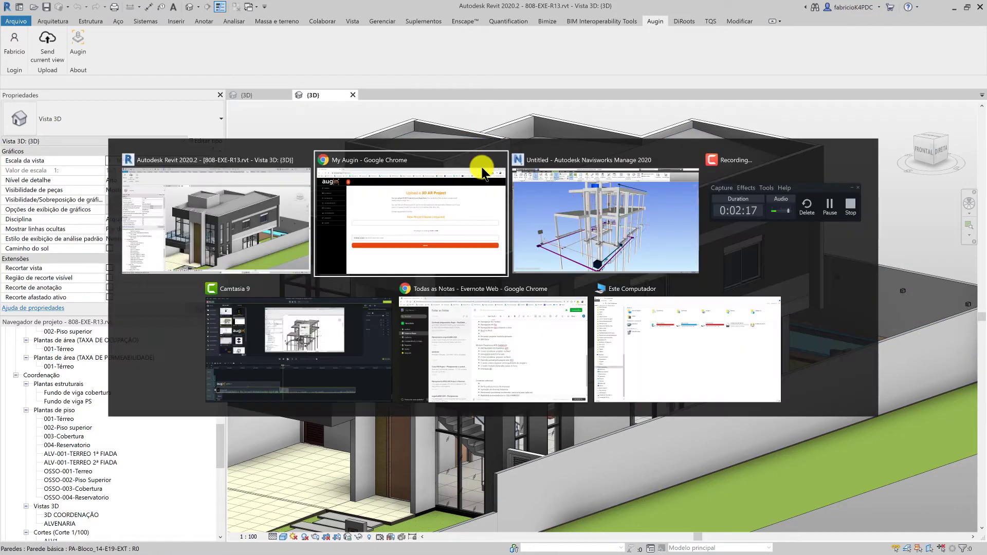
click(483, 173)
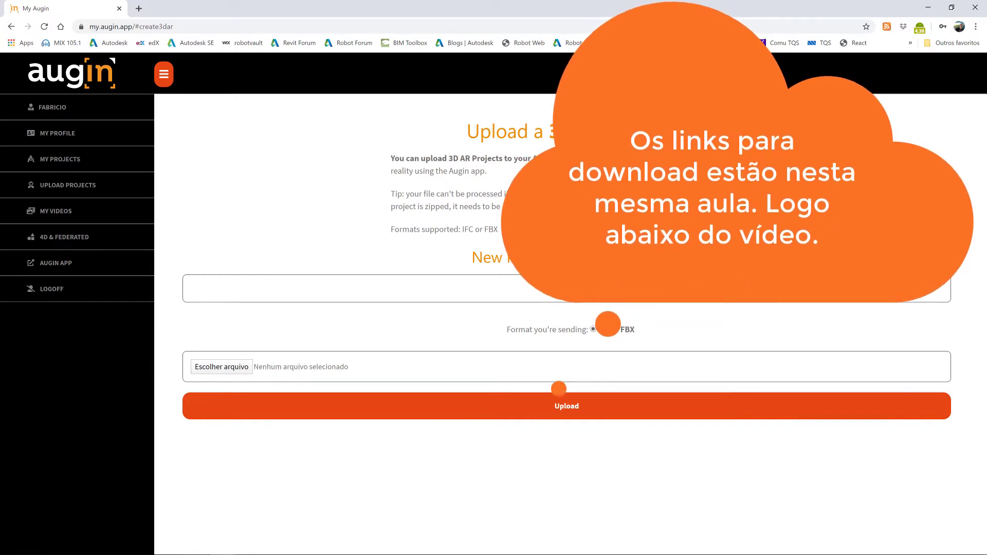
click(230, 366)
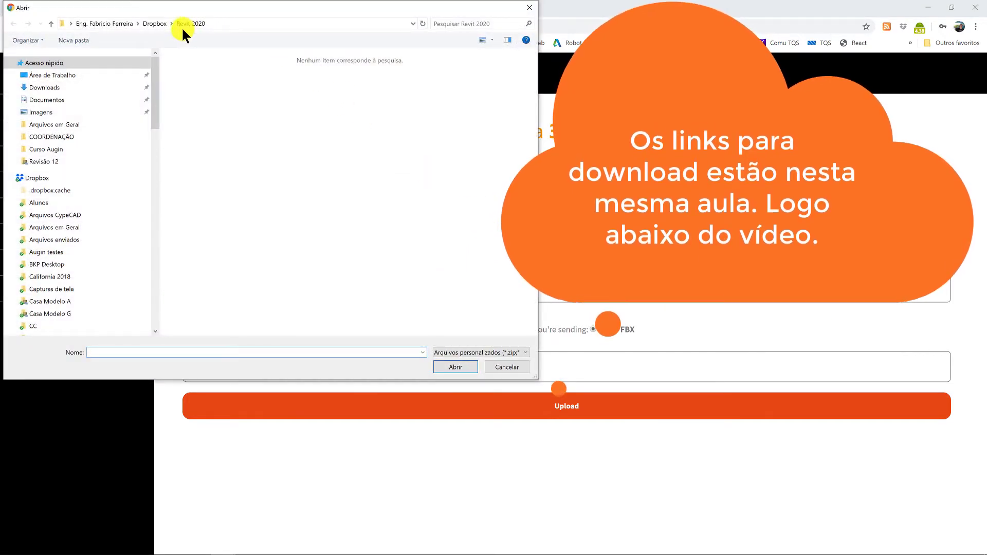
click(155, 23)
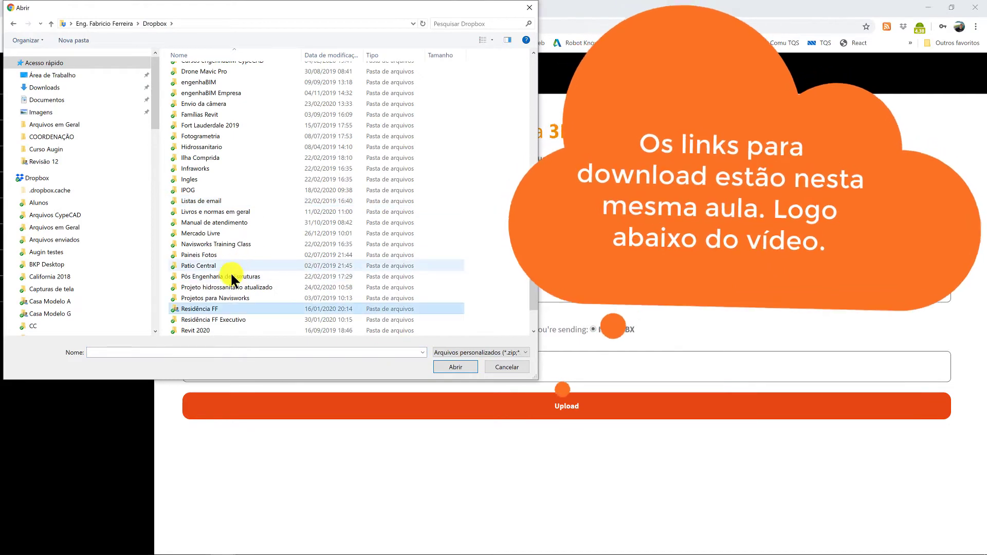
double_click(227, 320)
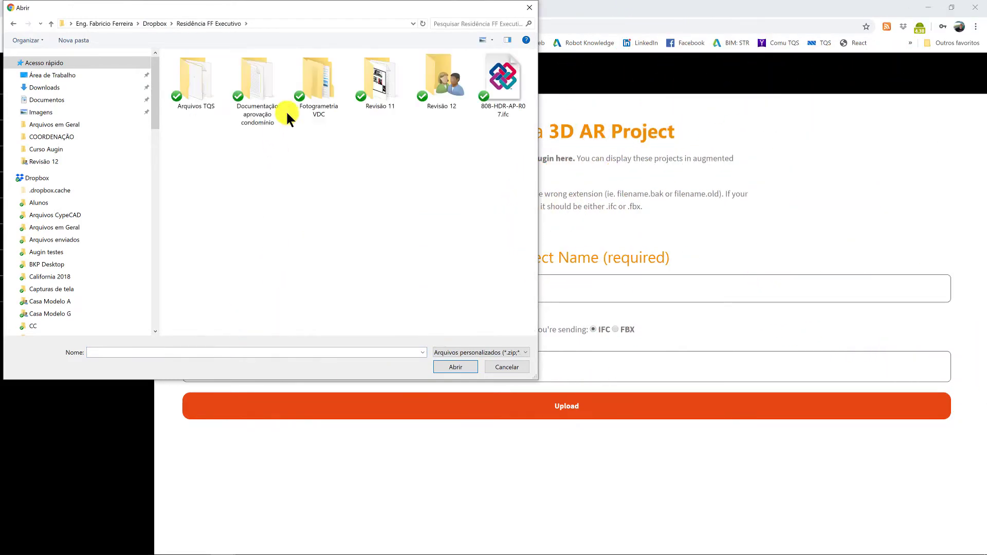
double_click(444, 82)
double_click(215, 66)
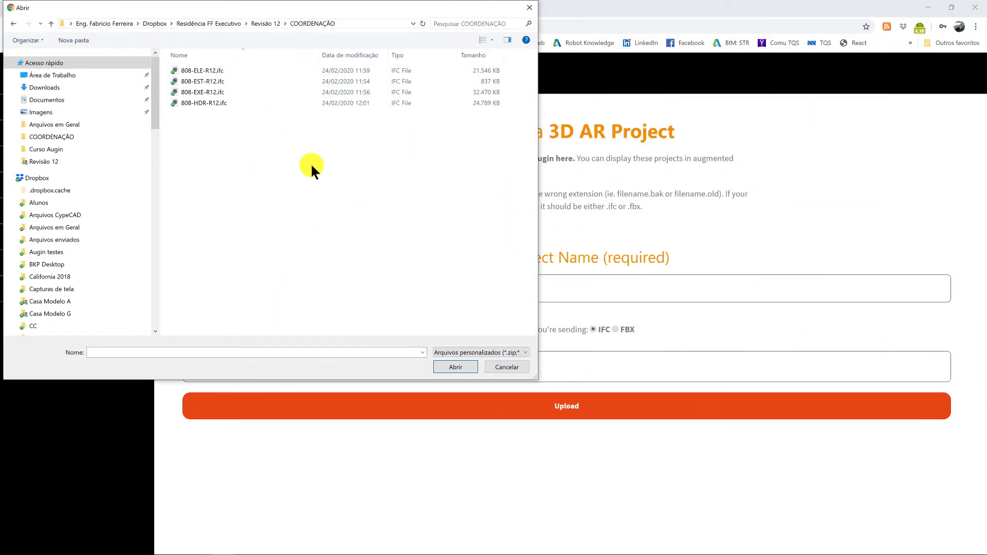
Attach the file 808-ELE-R12.ifc from the COORDENAÇÃO folder to the new project
drag(295, 8, 521, 68)
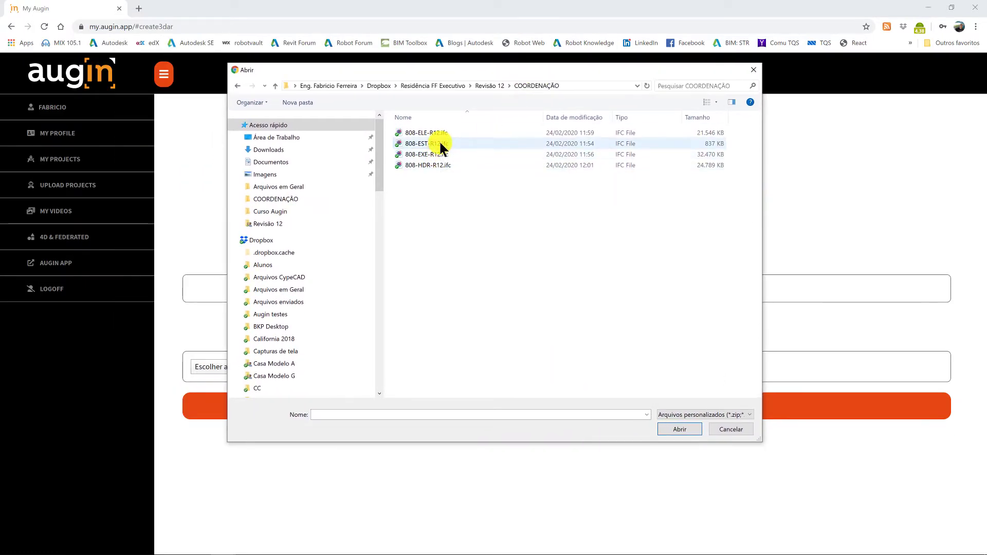
click(440, 143)
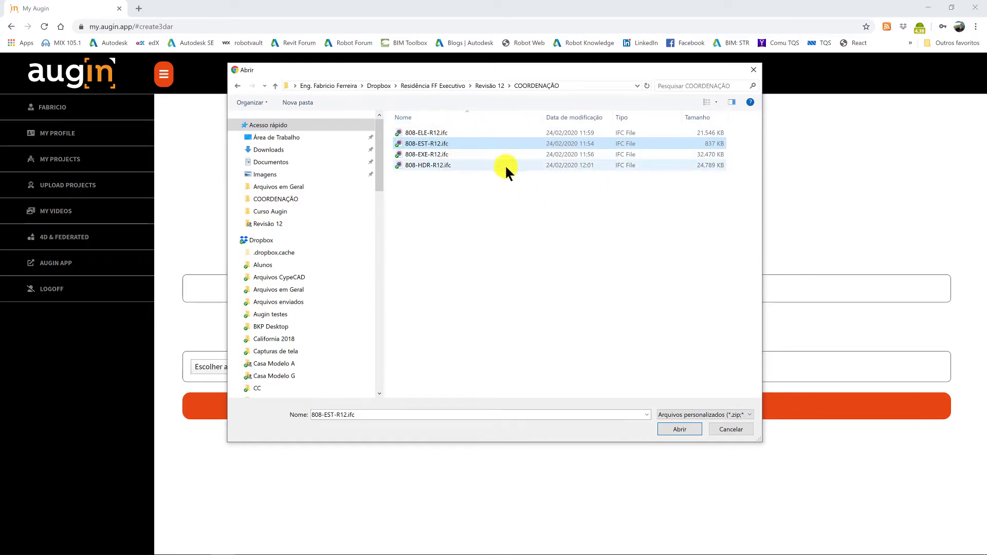
drag(500, 71, 600, 116)
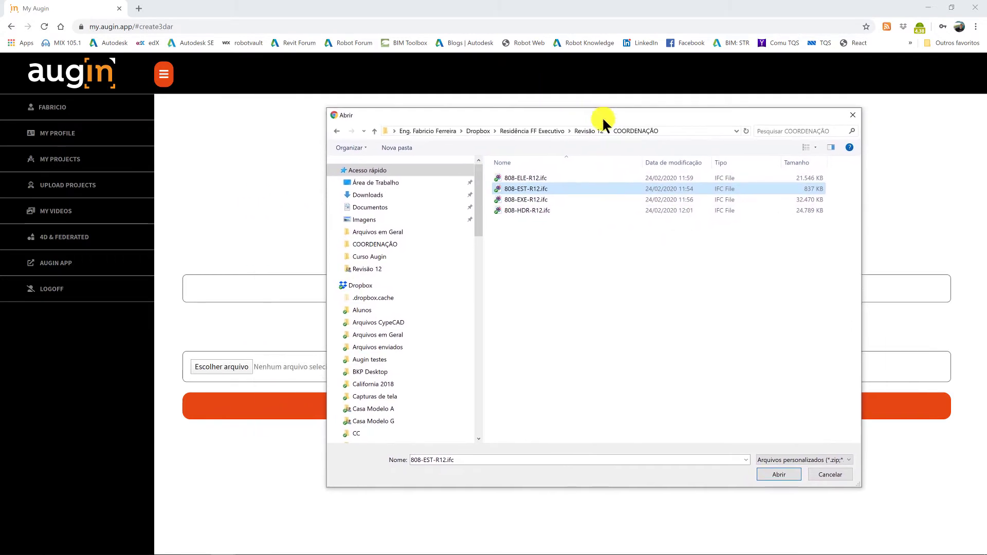
click(547, 178)
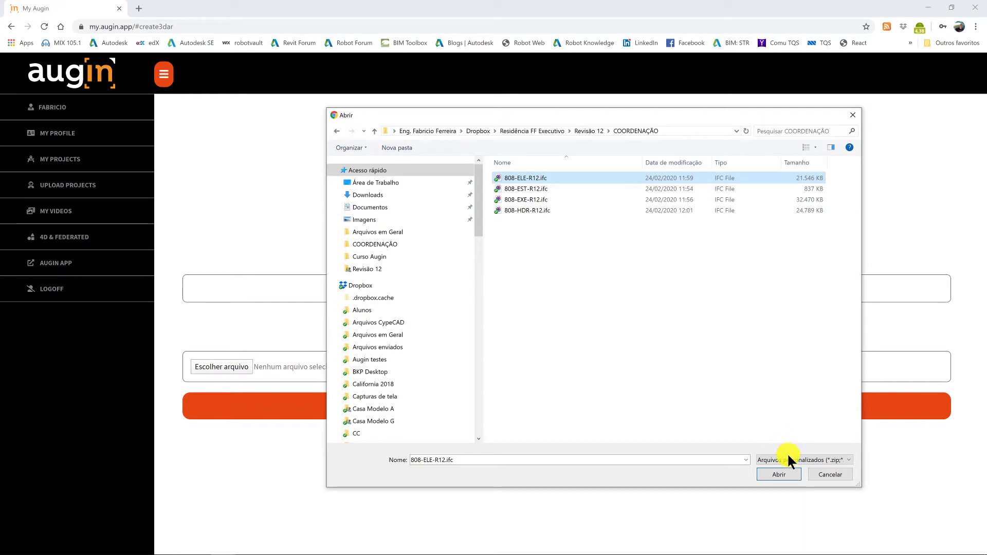
click(781, 475)
click(784, 473)
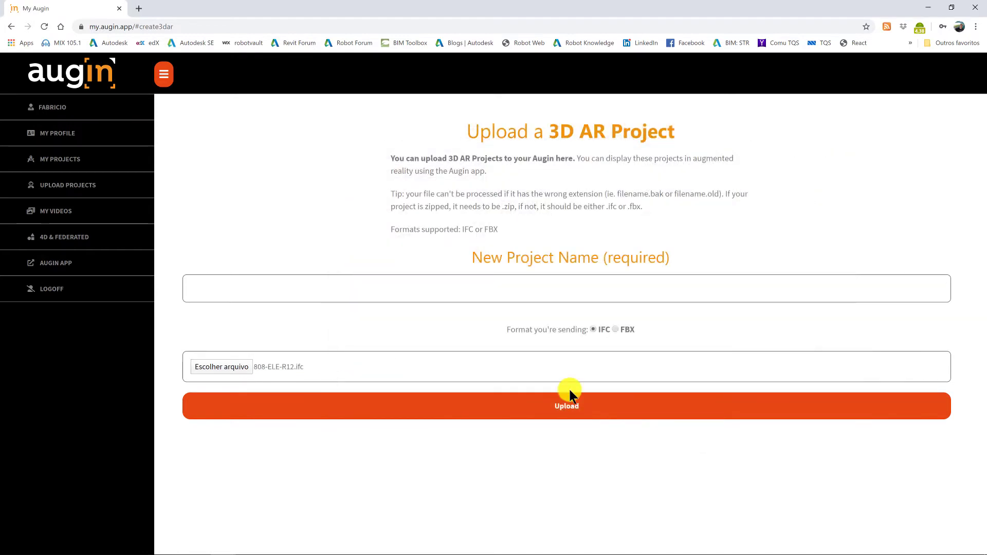
Name the project 808-ELE-R12, copied from its IFC file name, and upload it with 808-ELE-R12.ifc attached
click(560, 294)
click(264, 367)
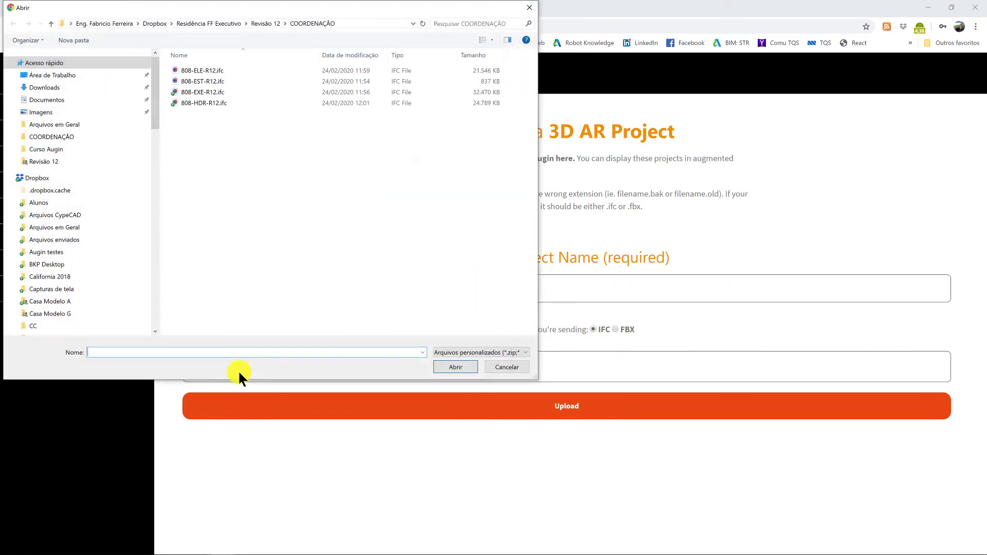
click(190, 70)
click(190, 70)
key(ctrl+c)
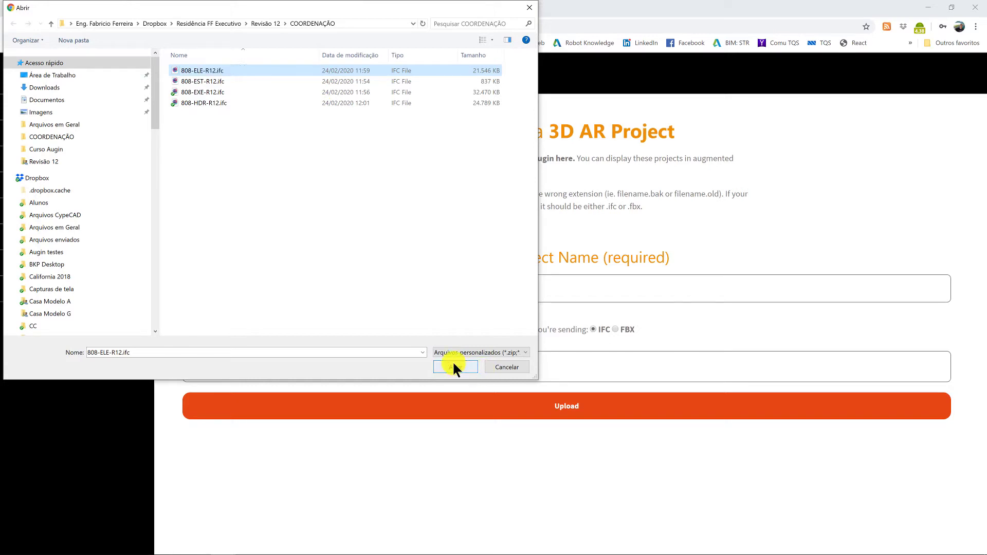
click(511, 367)
double_click(214, 71)
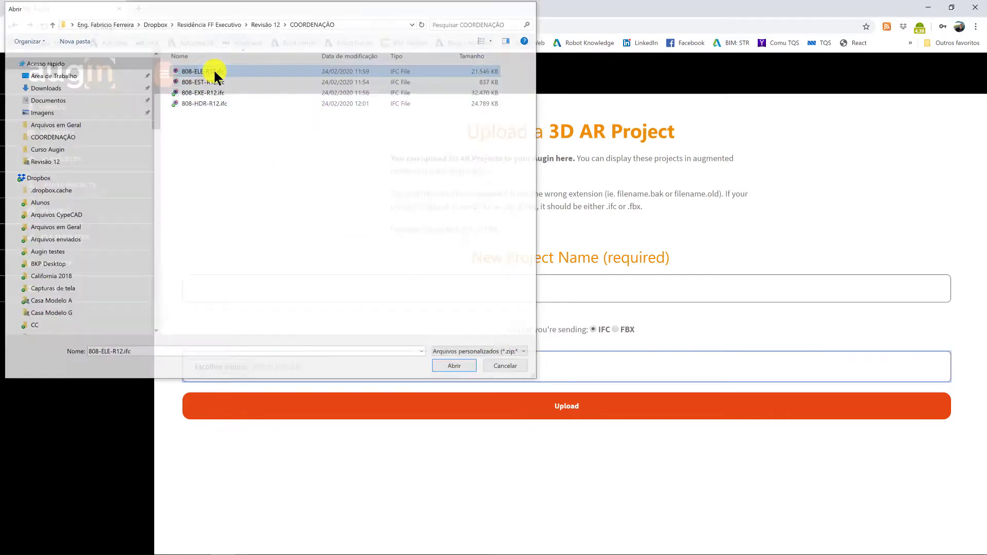
click(513, 282)
key(ctrl+v)
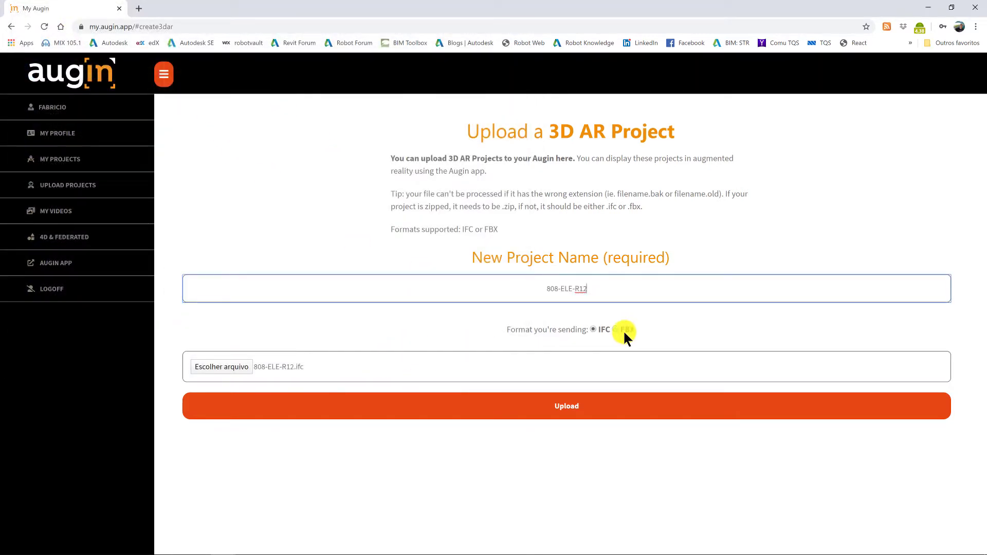
click(570, 406)
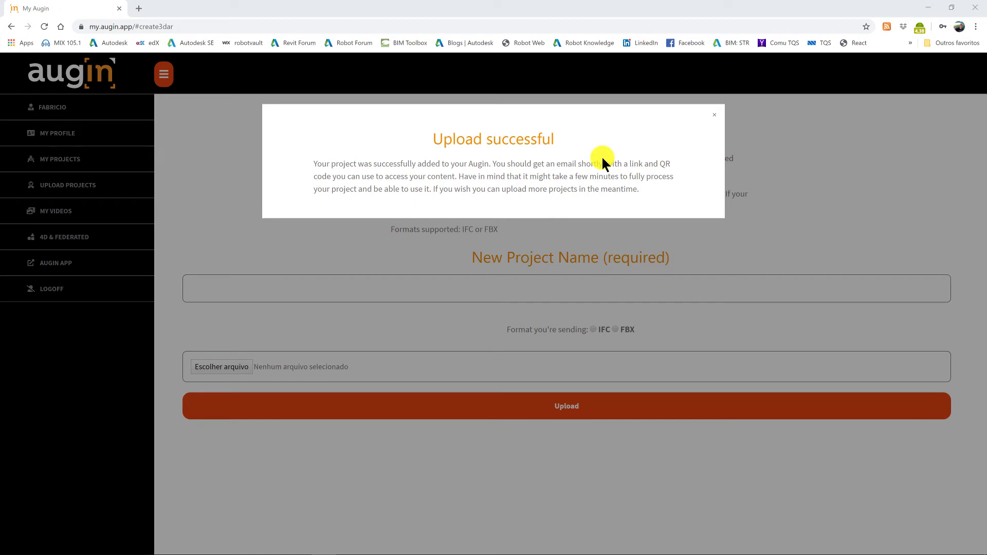
click(713, 114)
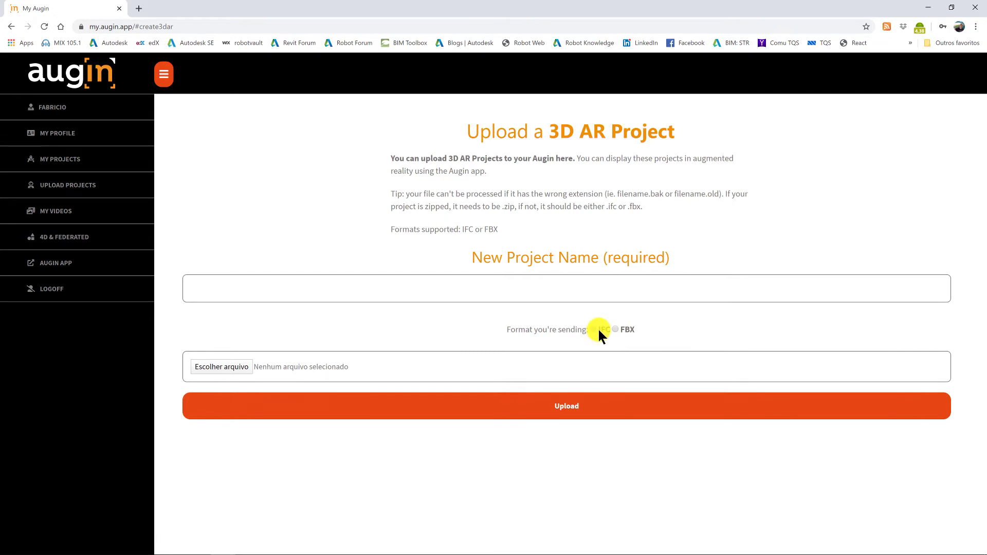
Fill in the next IFC upload with the file 808-HDR-R12.ifc and the project name 808-HDR-R12, copied from the file name
click(234, 368)
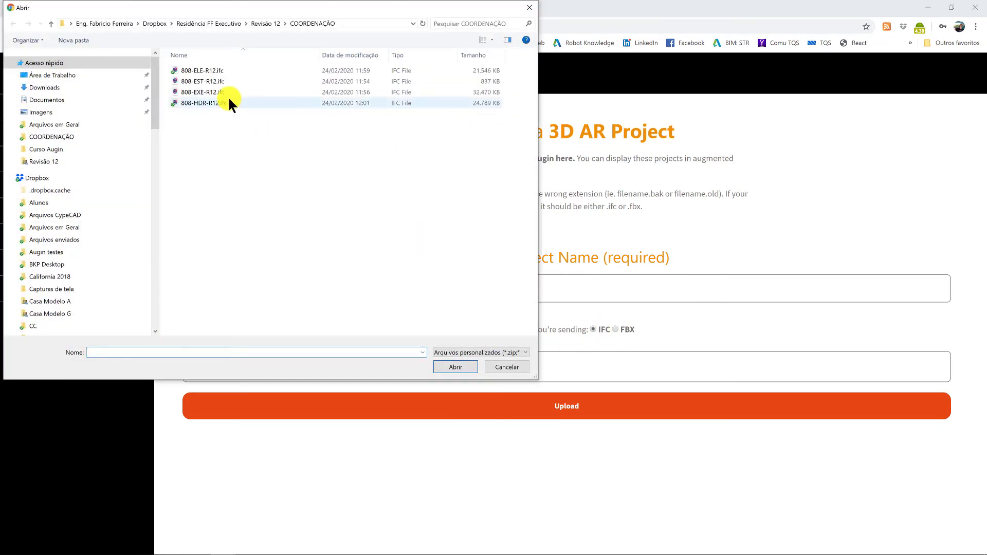
click(213, 103)
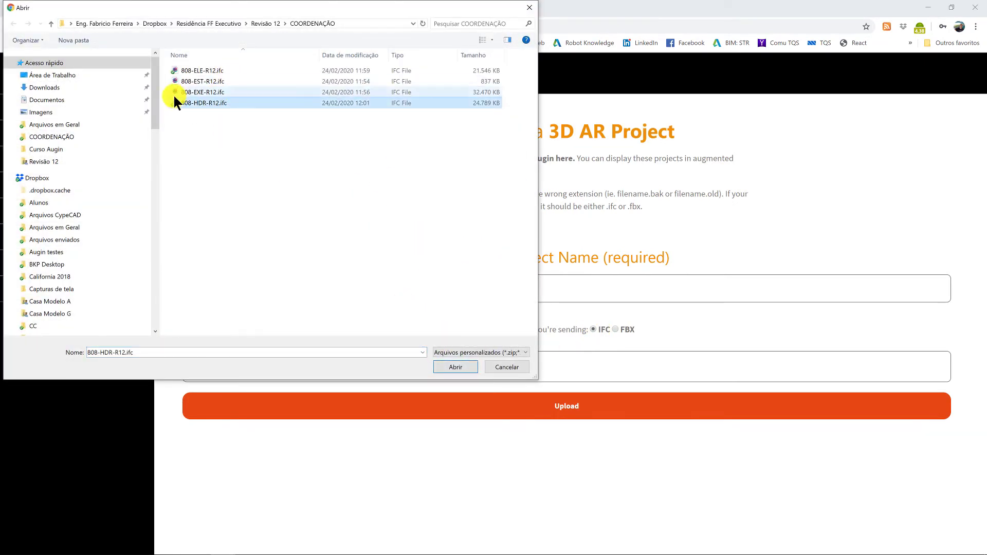
click(221, 103)
key(ctrl+c)
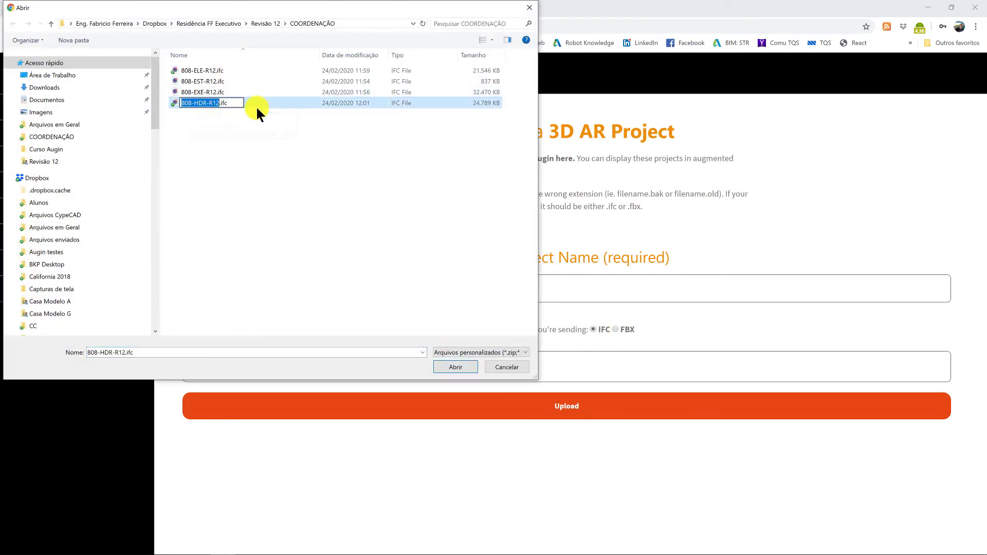
click(455, 367)
click(455, 367)
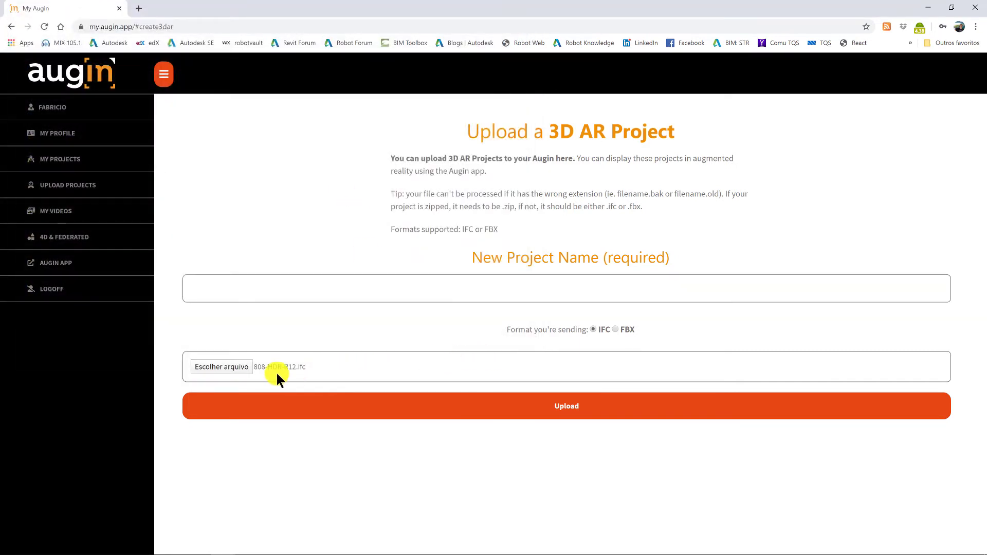
click(564, 301)
key(ctrl+v)
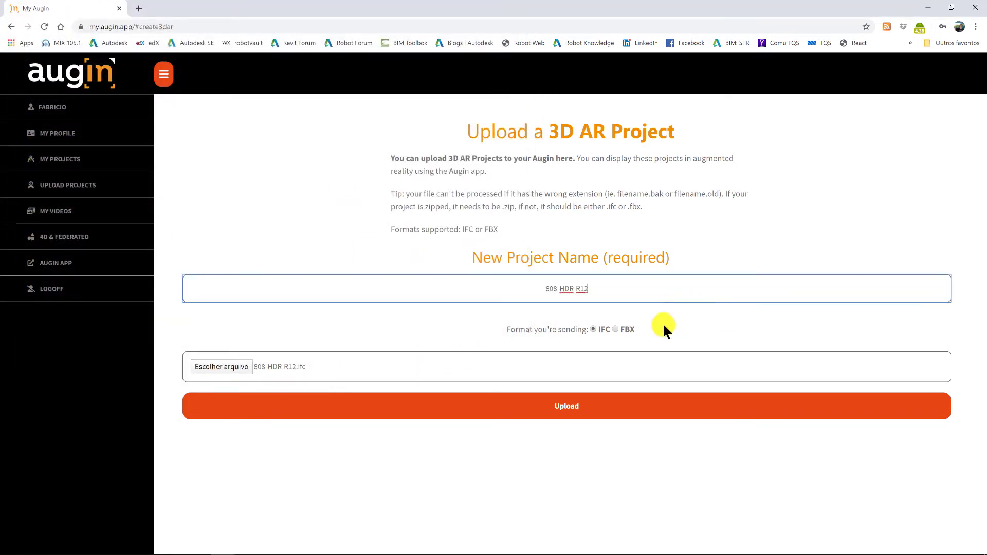
Upload the 808-HDR-R12 project, dismiss the confirmation, and go to the list of uploaded projects
click(528, 399)
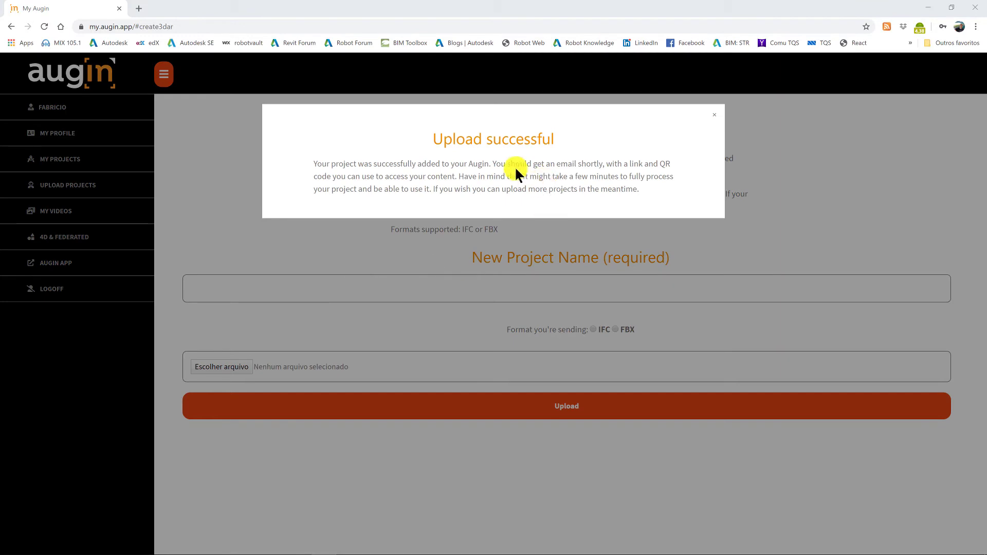
click(715, 117)
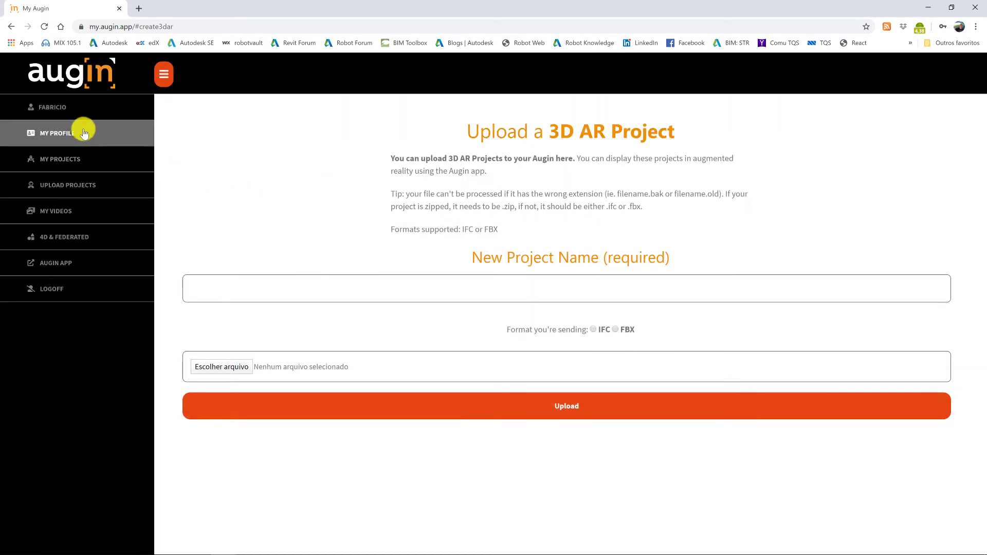
click(73, 157)
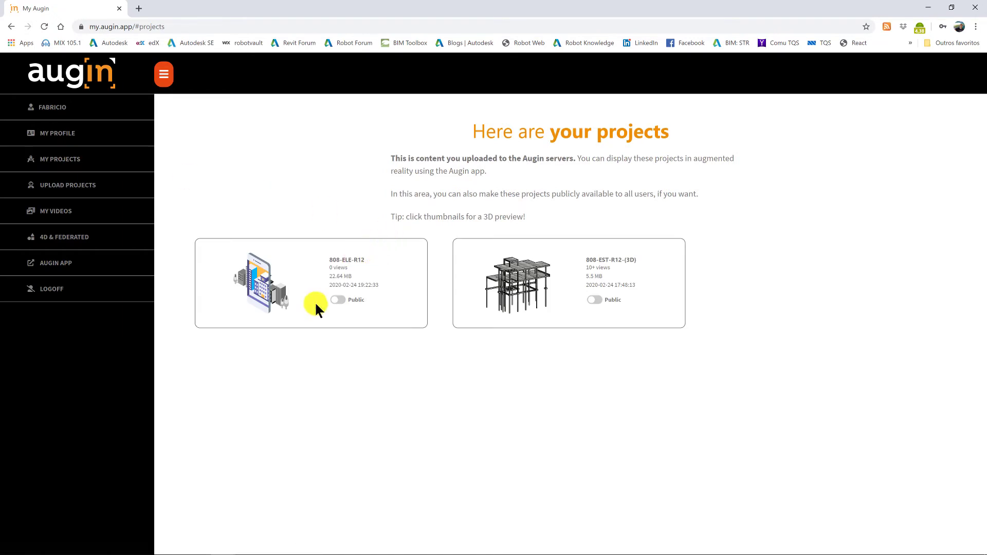
Open the 3D preview of the 808-ELE-R12 project and inspect the electrical model in full screen
click(267, 282)
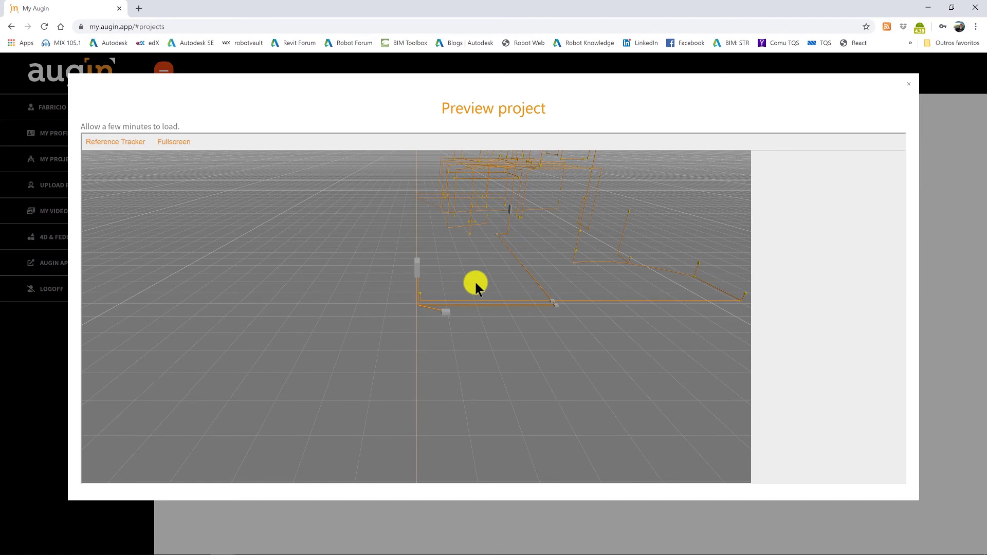
drag(504, 277, 421, 316)
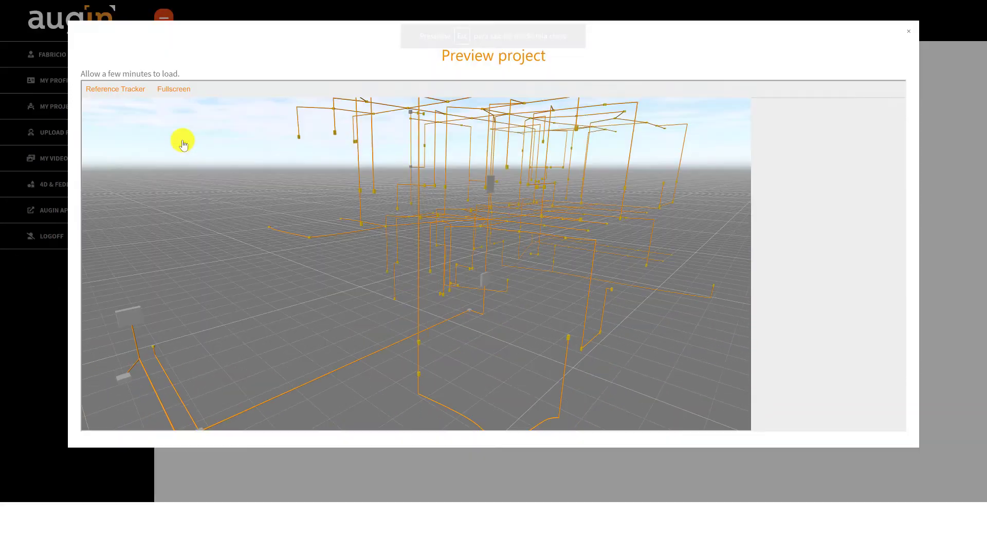
click(177, 142)
drag(488, 236, 322, 226)
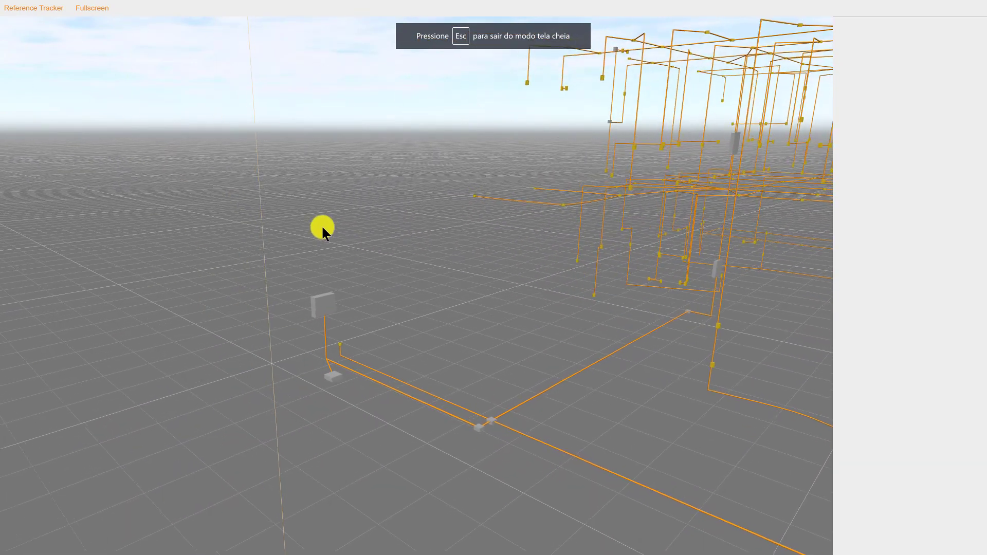
Show the reference tracker in the electrical model, examine its placement from several angles, and close the preview
click(31, 8)
click(28, 27)
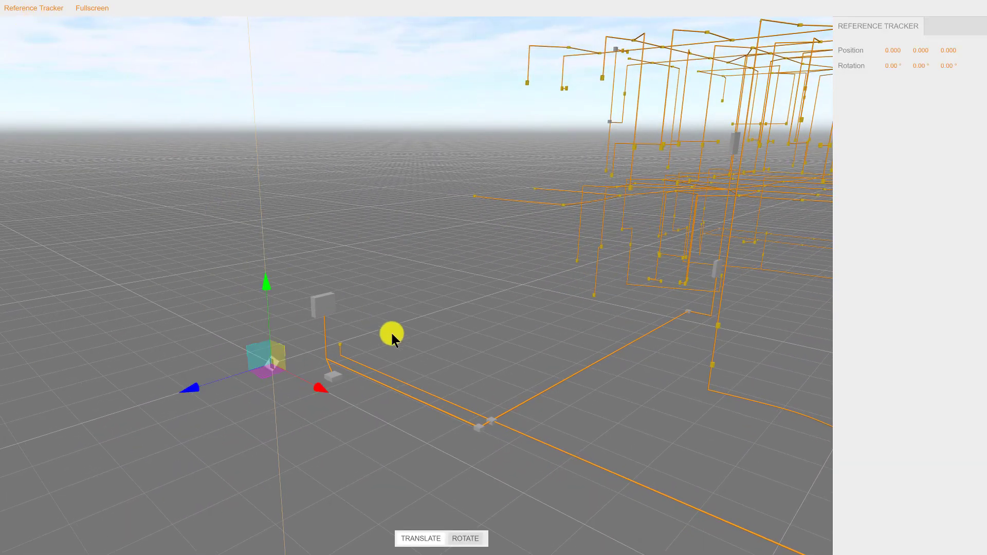
drag(391, 334, 534, 374)
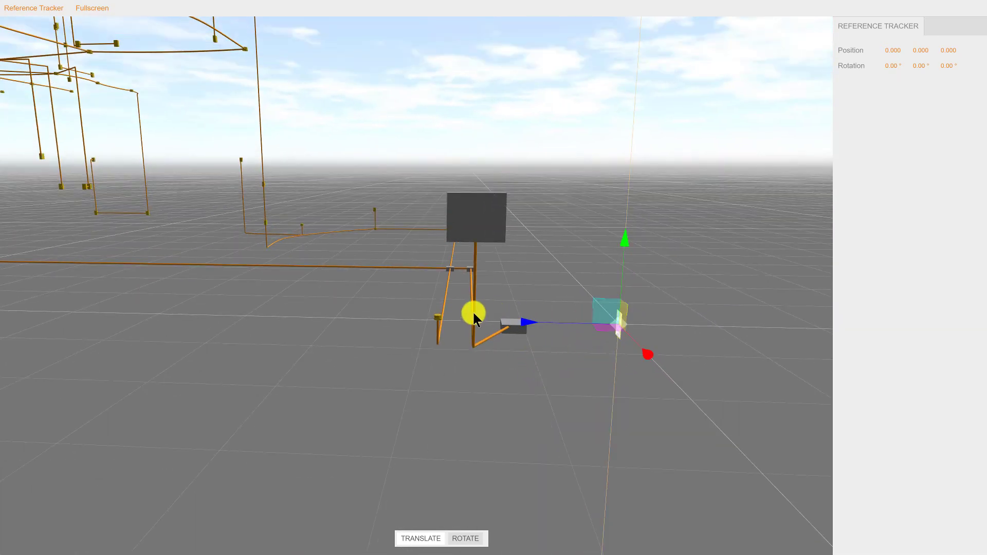
drag(529, 293, 338, 368)
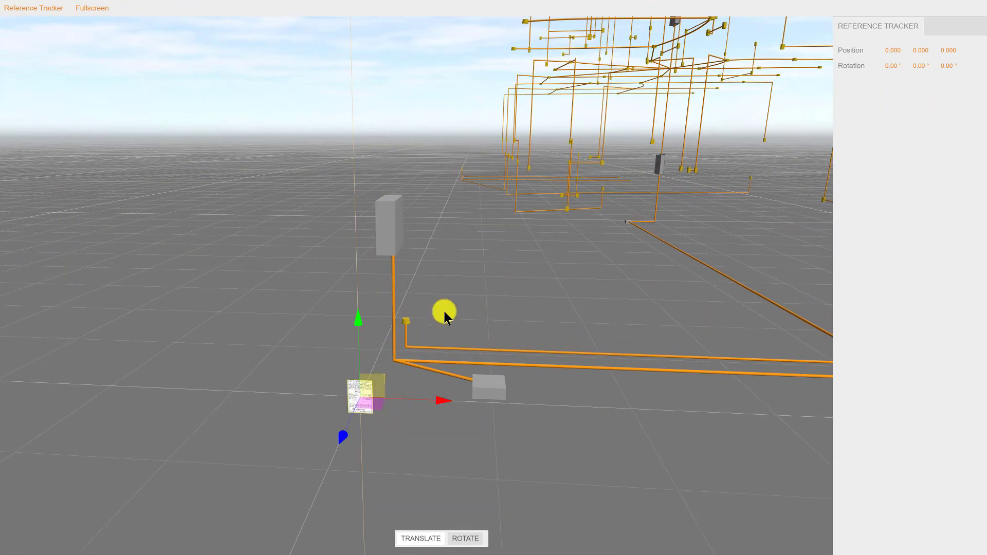
drag(446, 316, 348, 300)
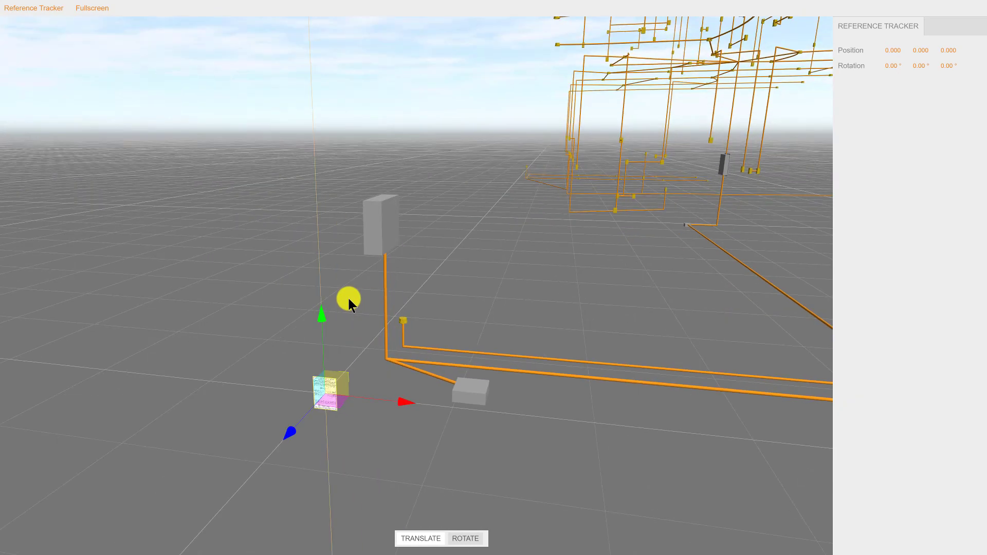
drag(346, 369, 347, 366)
drag(562, 255, 321, 164)
key(Escape)
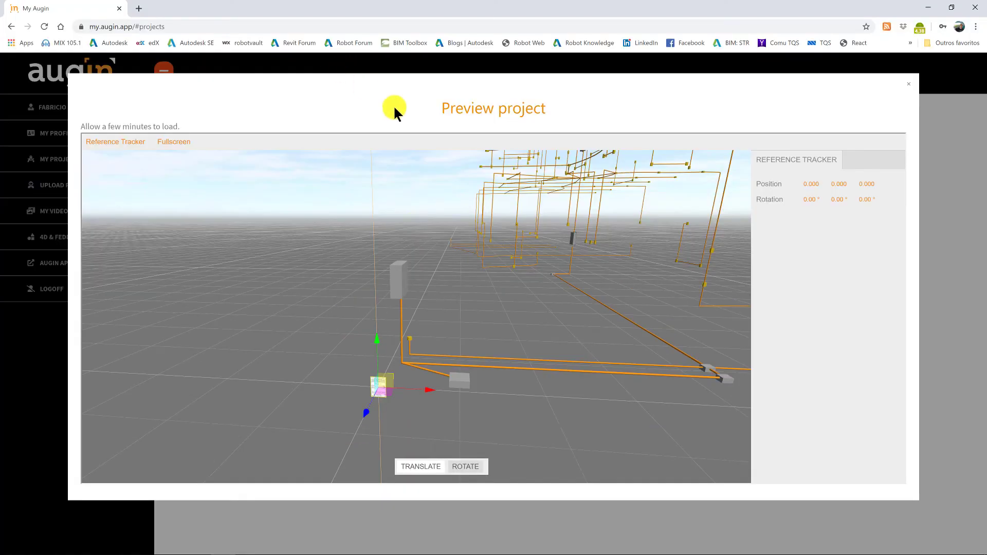
click(903, 85)
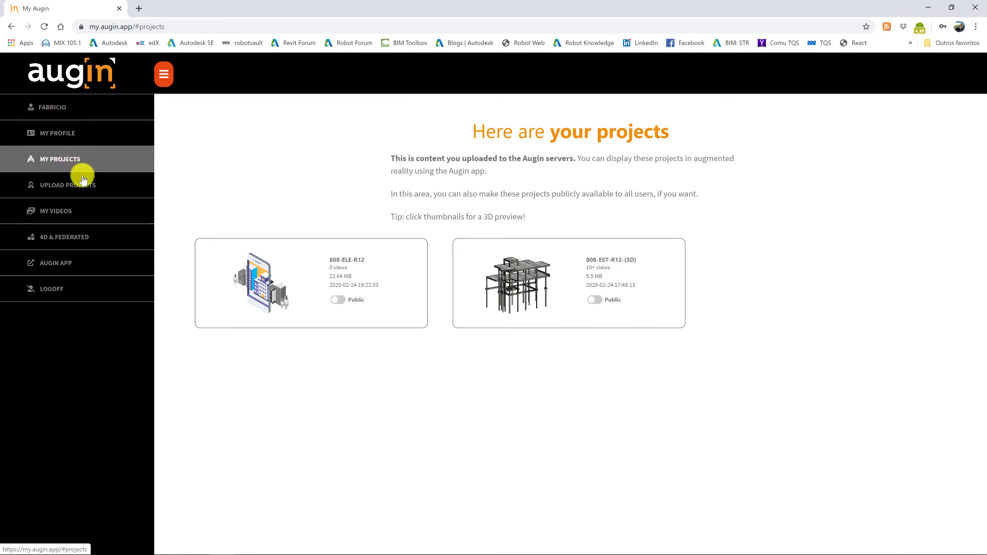
Reload the project list and inspect the 808-HDR-R12 plumbing model in its 3D preview
click(66, 133)
click(85, 162)
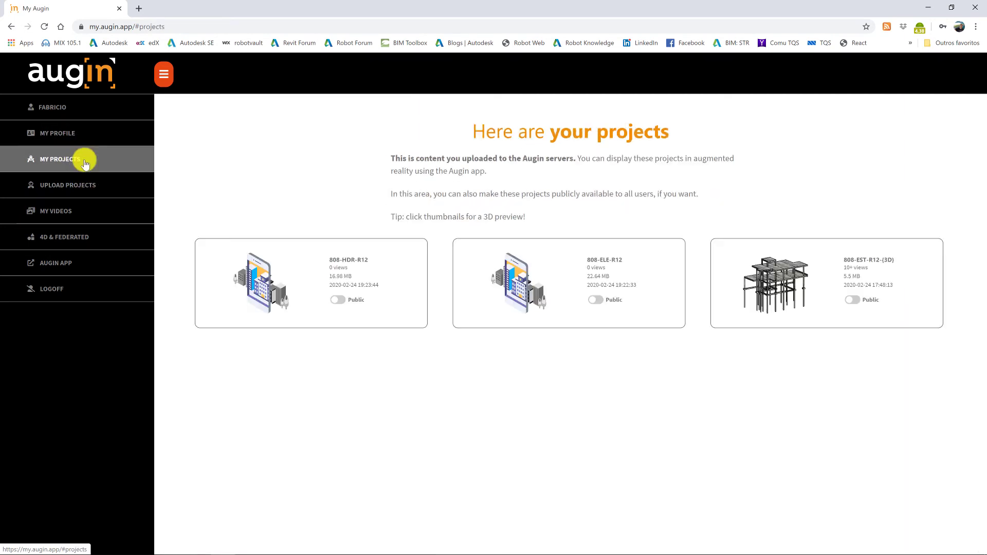
click(265, 280)
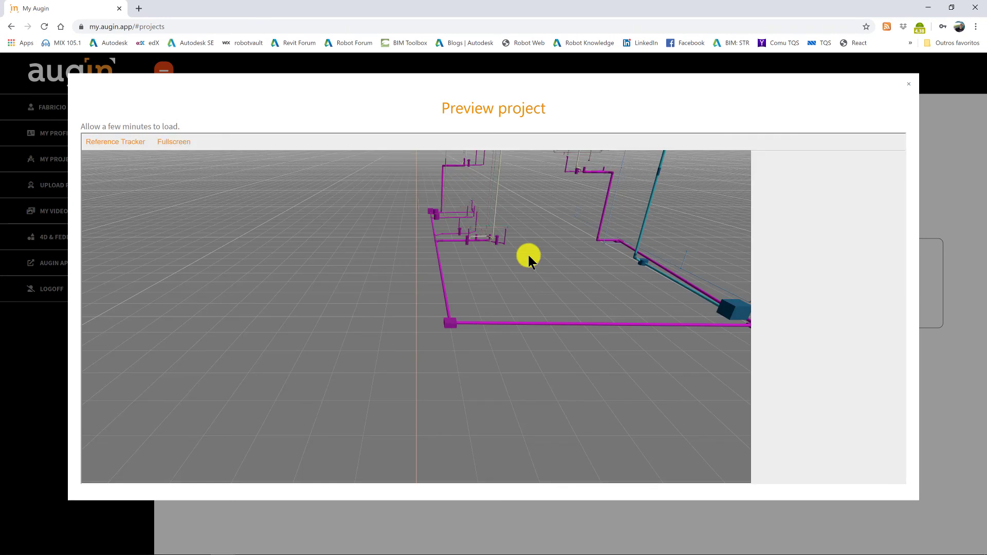
drag(528, 253, 510, 291)
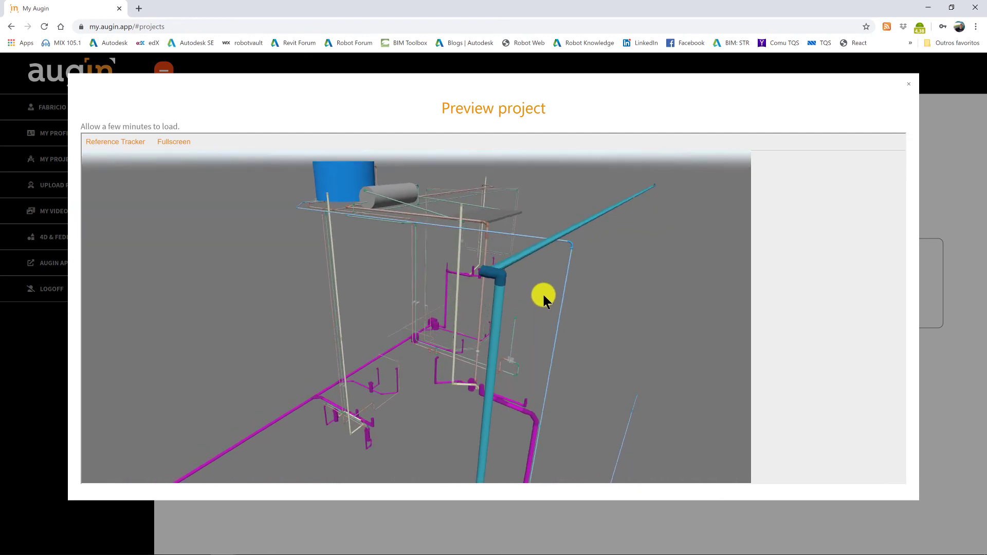